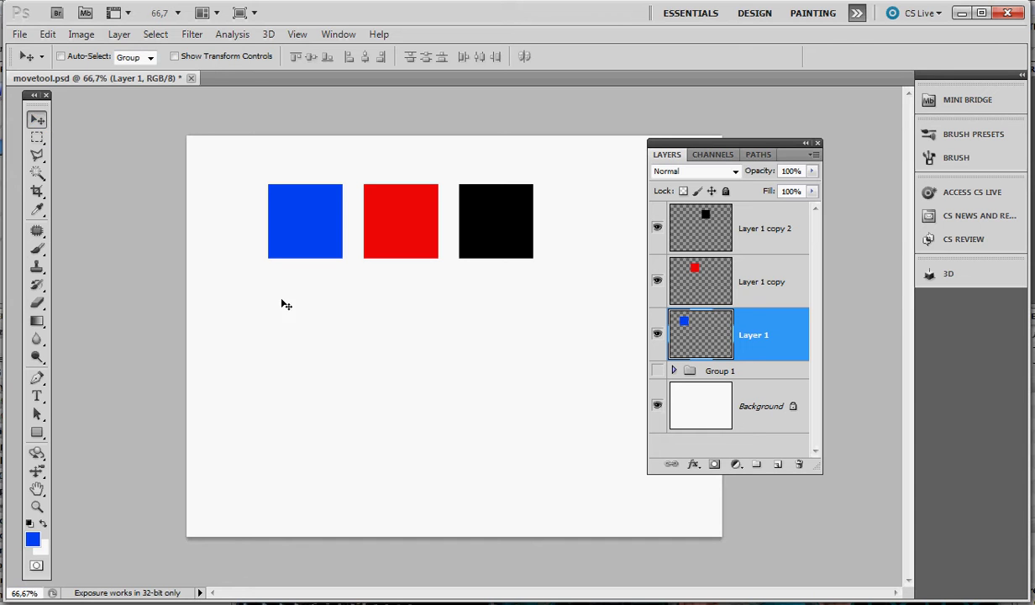
- Try the Crop tool, return to Move, and nudge the blue square down and back
left_click(37, 190)
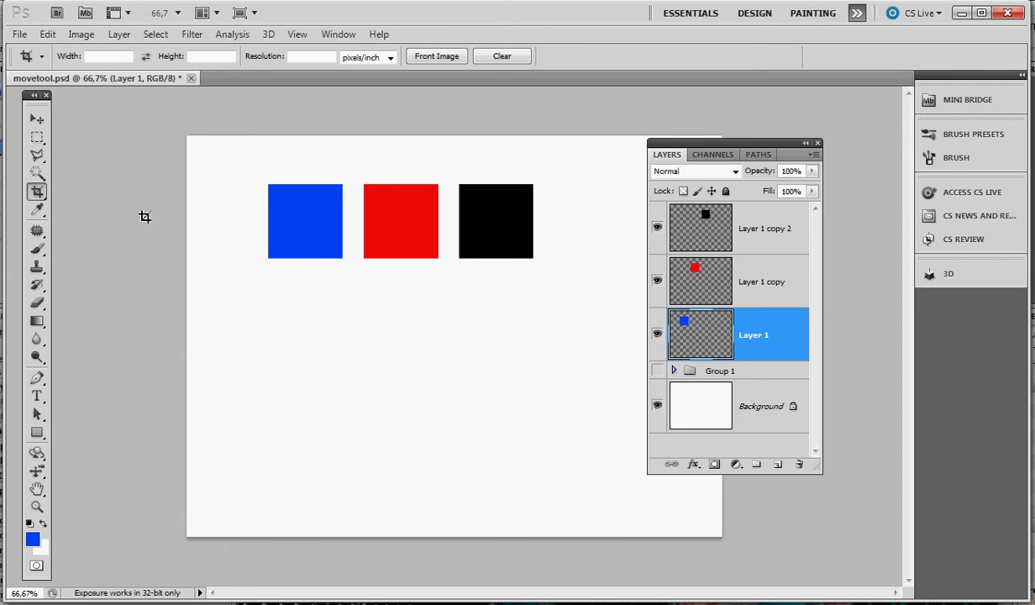
key("v")
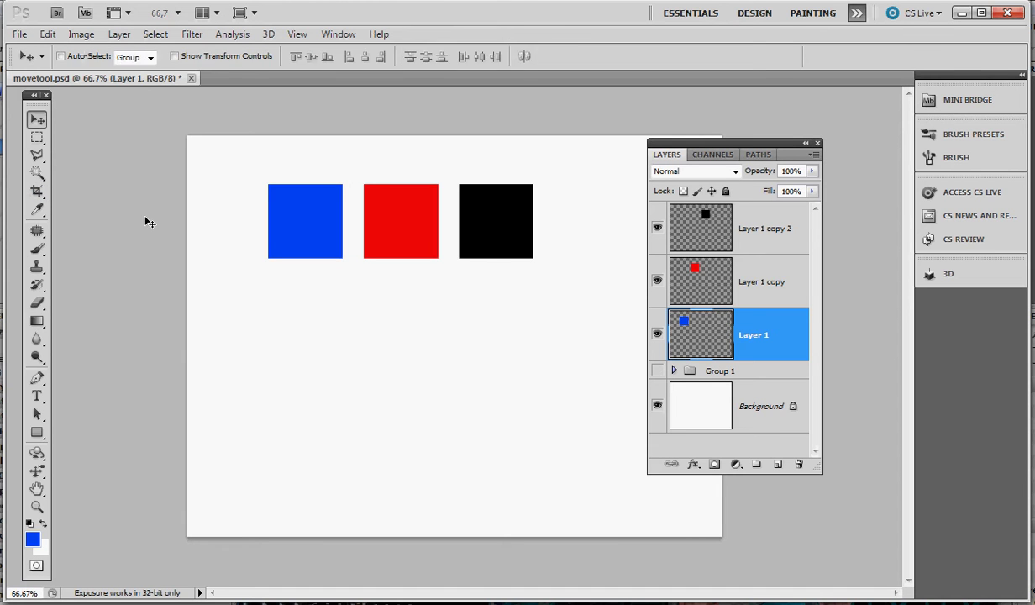
left_click(37, 122)
left_click_drag(296, 222, 288, 286)
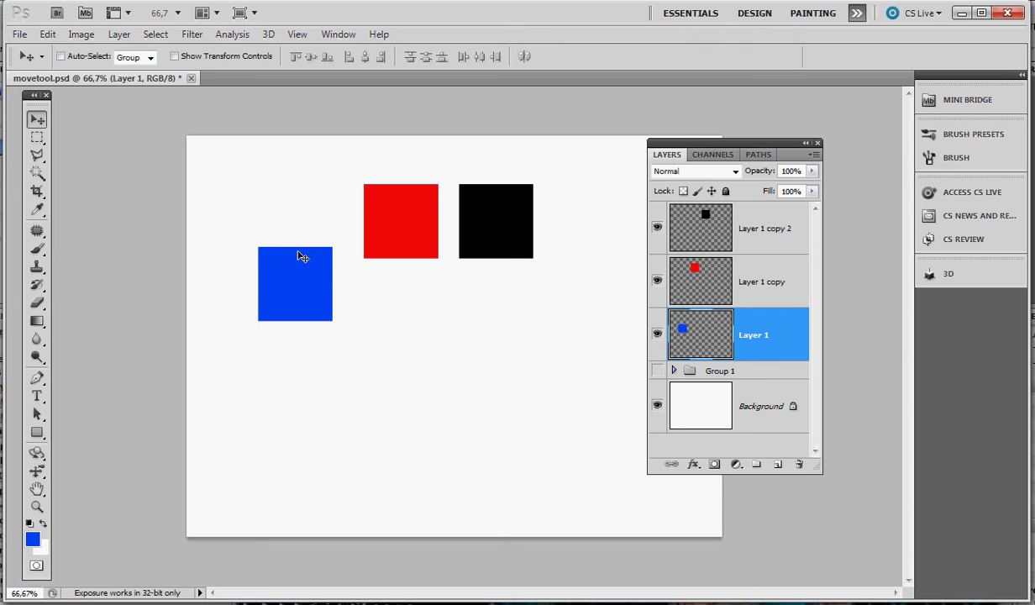
mouse_move(299, 284)
left_mouse_down()
mouse_move(320, 221)
mouse_move(307, 233)
left_mouse_up()
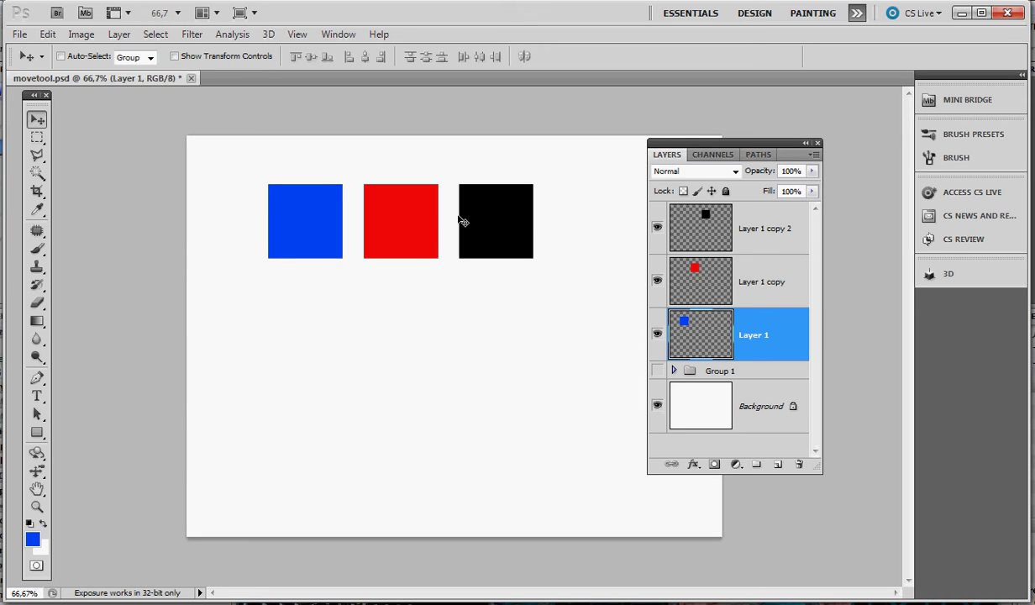
- Lower the black square on Layer 1 copy 2 slightly down and right
left_click(484, 218, "ctrl")
left_click_drag(492, 237, 497, 264)
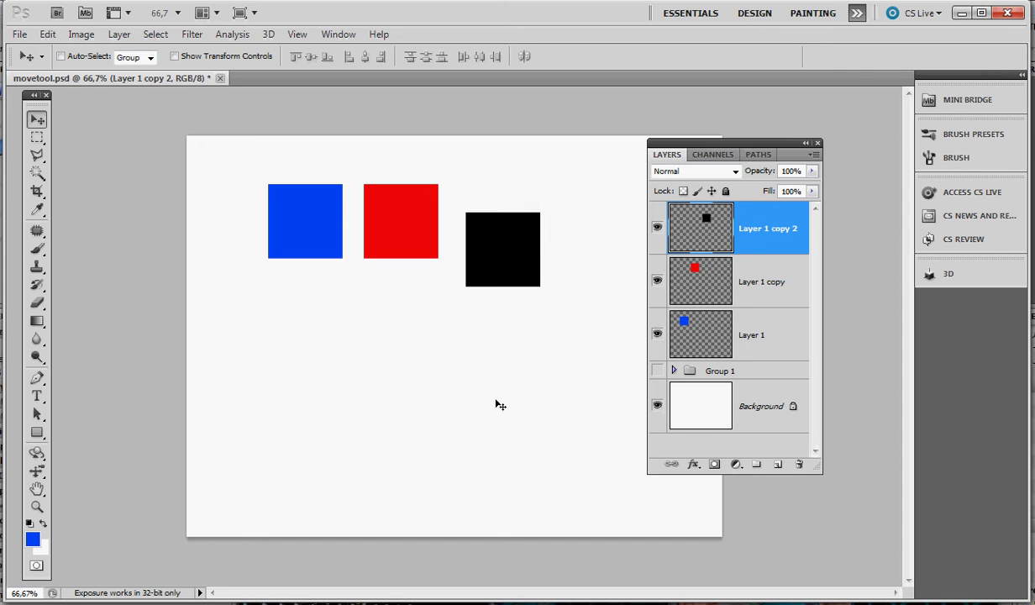
left_click(403, 229, "ctrl")
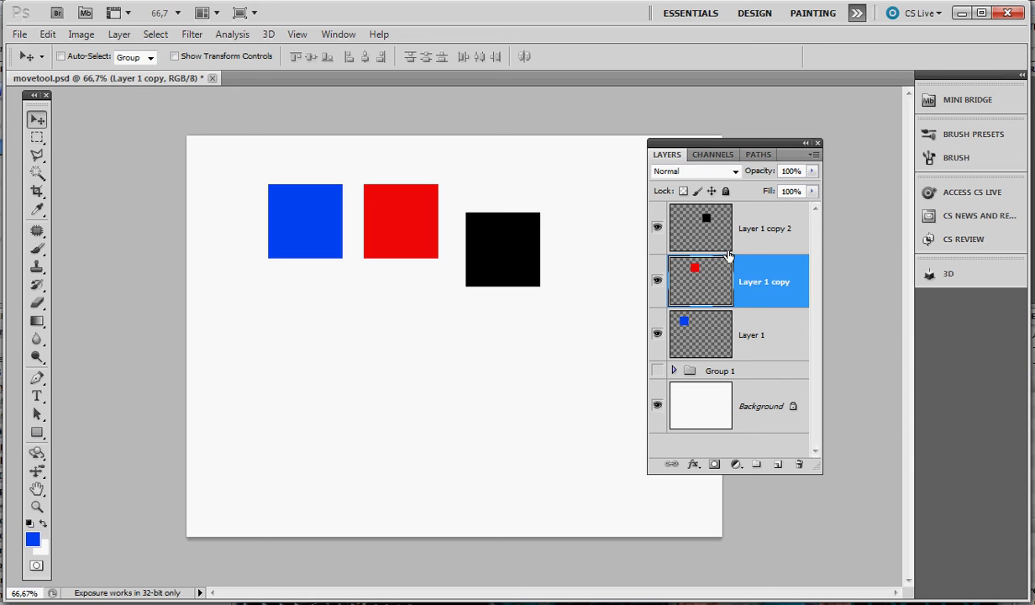
- Ctrl-select Layer 1, Layer 1 copy and Layer 1 copy 2 together in the Layers panel
left_click(761, 237, "ctrl")
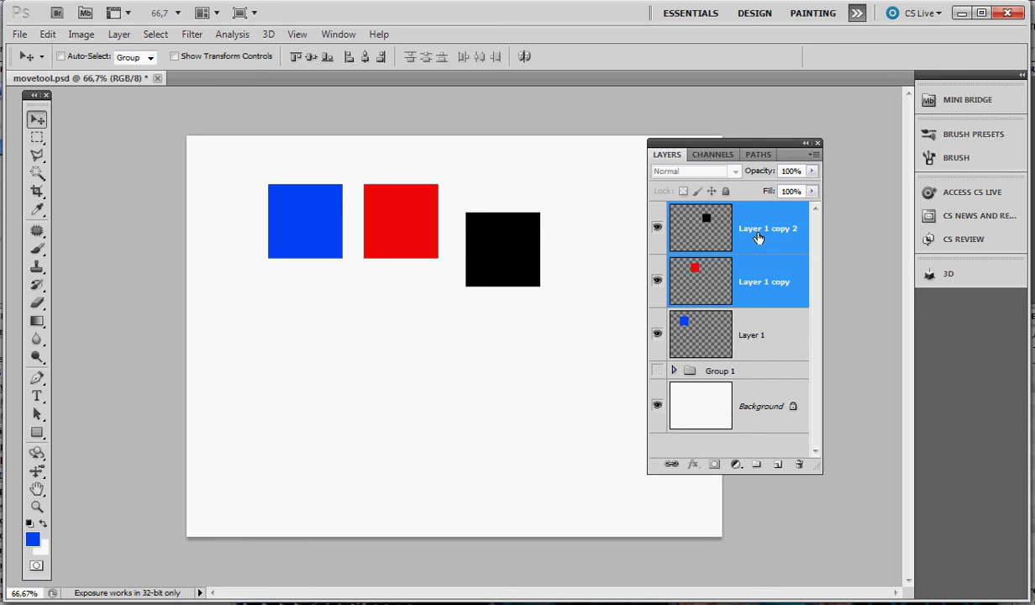
left_click(761, 340, "ctrl")
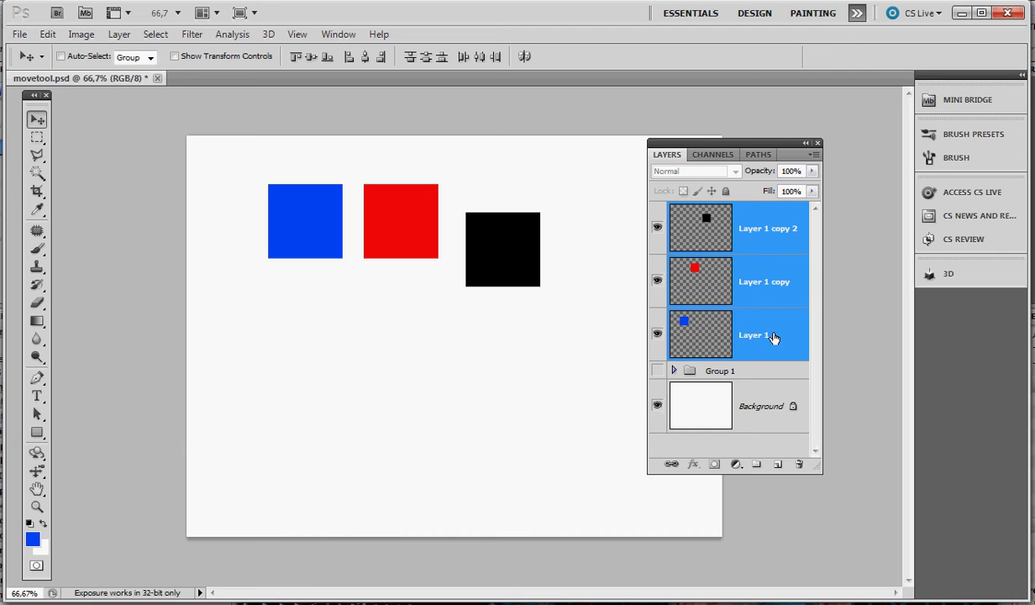
left_click(772, 339, "ctrl")
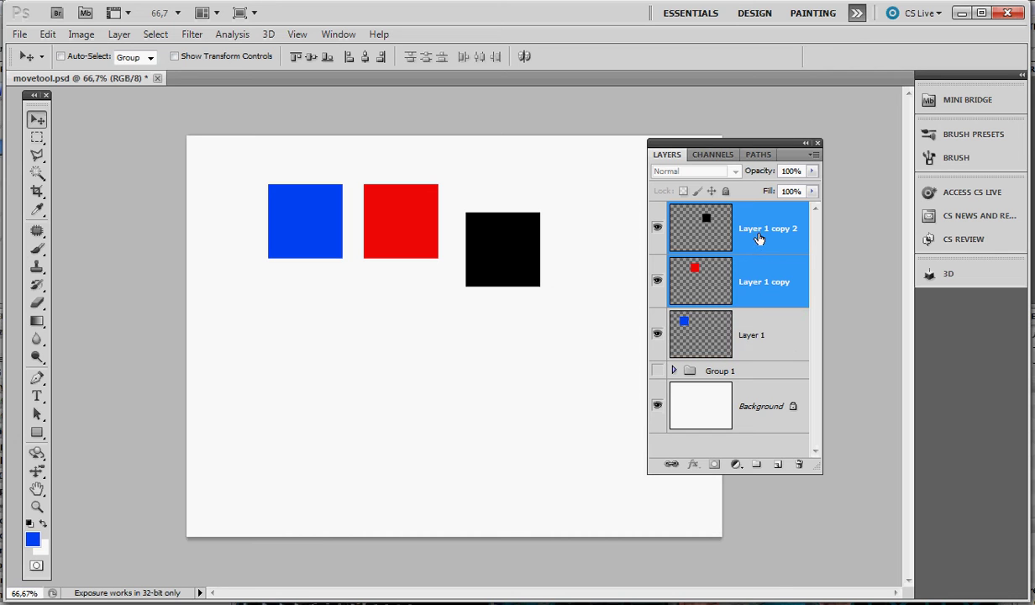
left_click(728, 234, "ctrl")
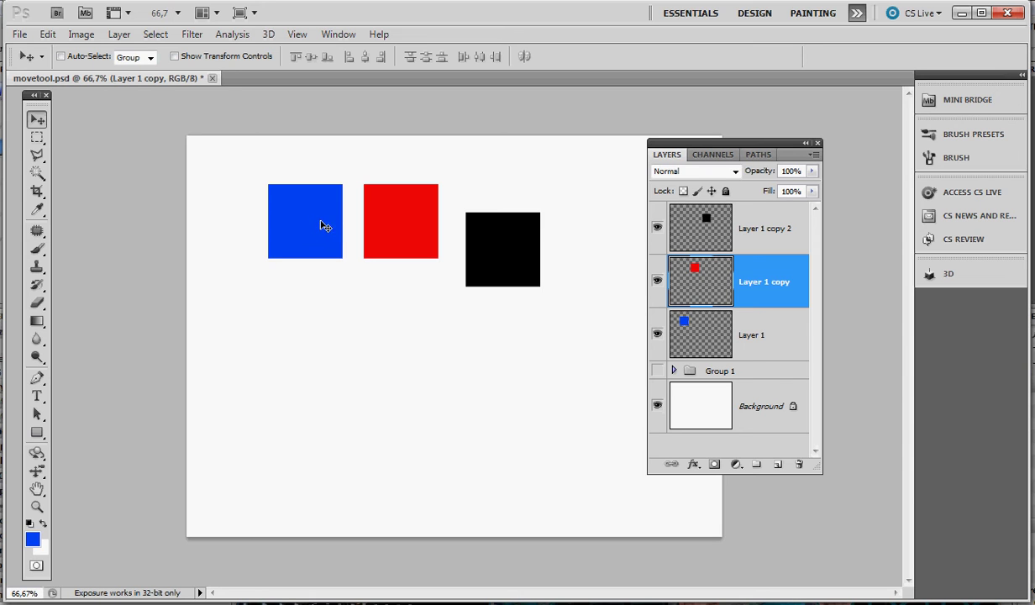
left_click(326, 230, "ctrl+shift")
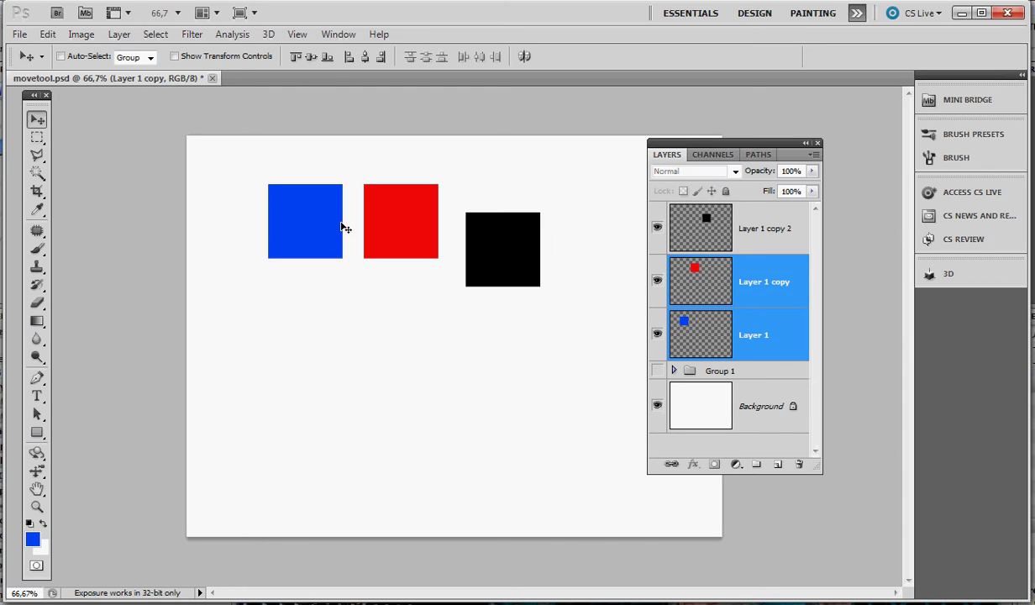
left_click(402, 230, "ctrl+shift")
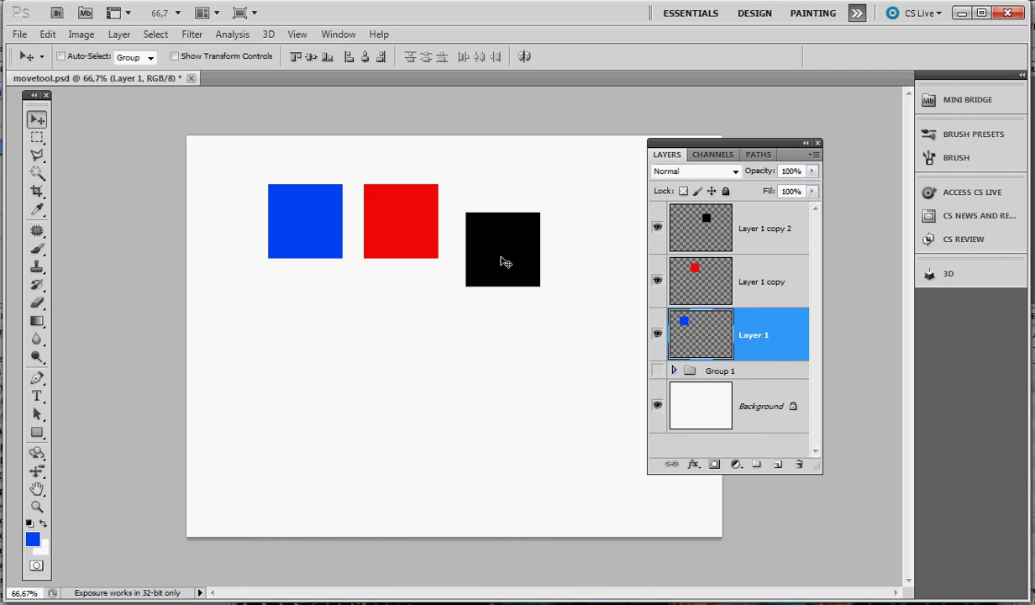
key("ctrl+z")
left_click(491, 273, "ctrl+shift")
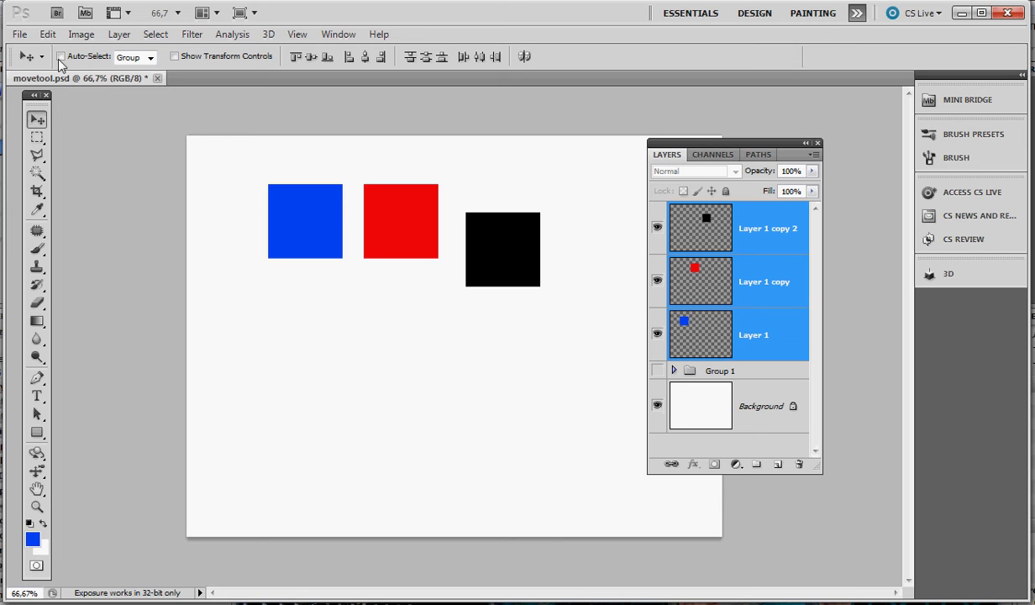
- With Auto-Select on, drag blue square down-left and red square down level with black, then disable Auto-Select
left_click(37, 138)
left_click(37, 120)
left_click(60, 56)
left_click(761, 409)
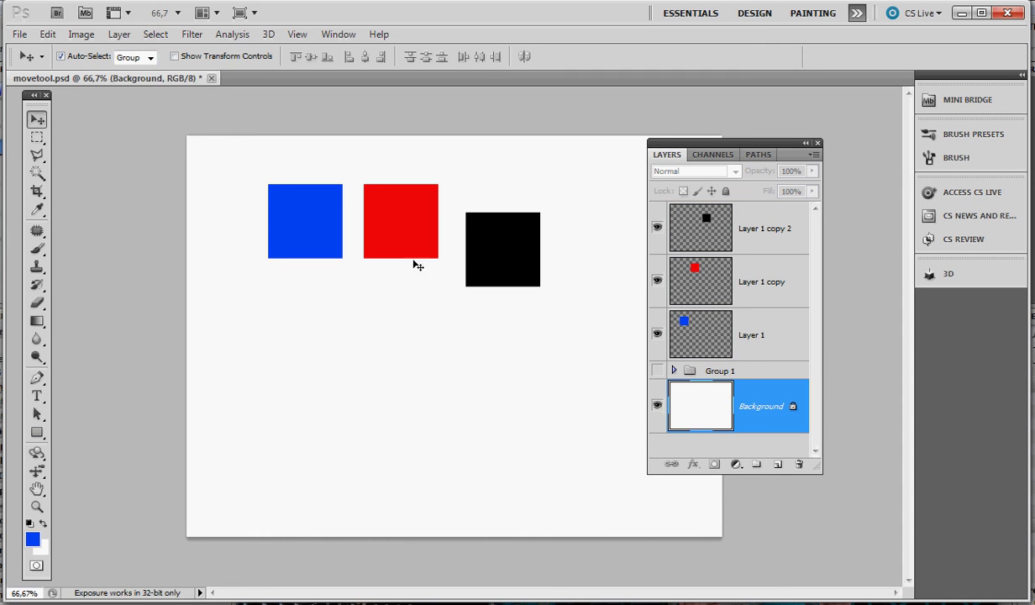
left_click(316, 222)
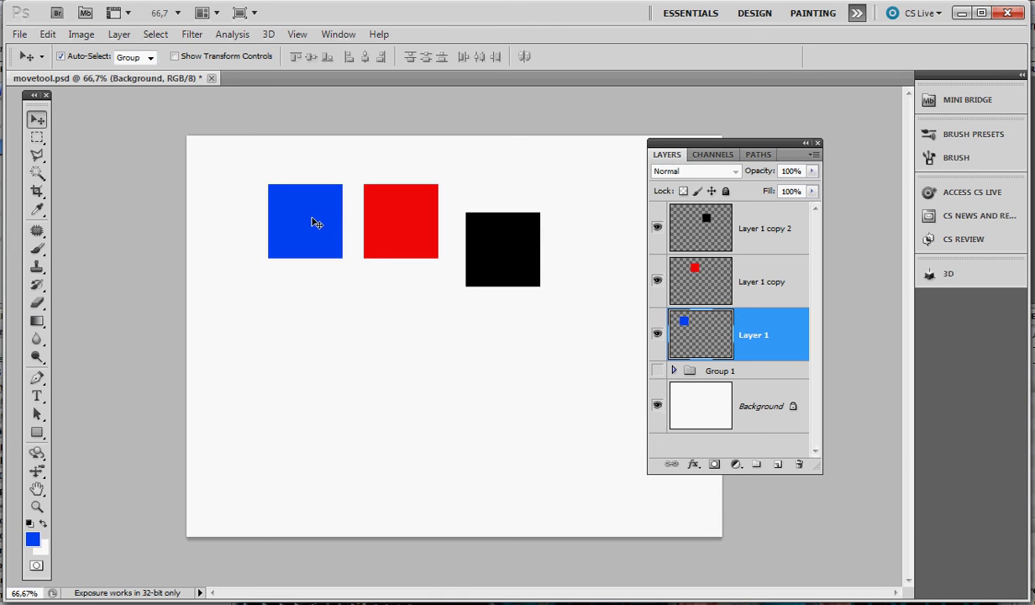
left_click_drag(312, 224, 299, 270)
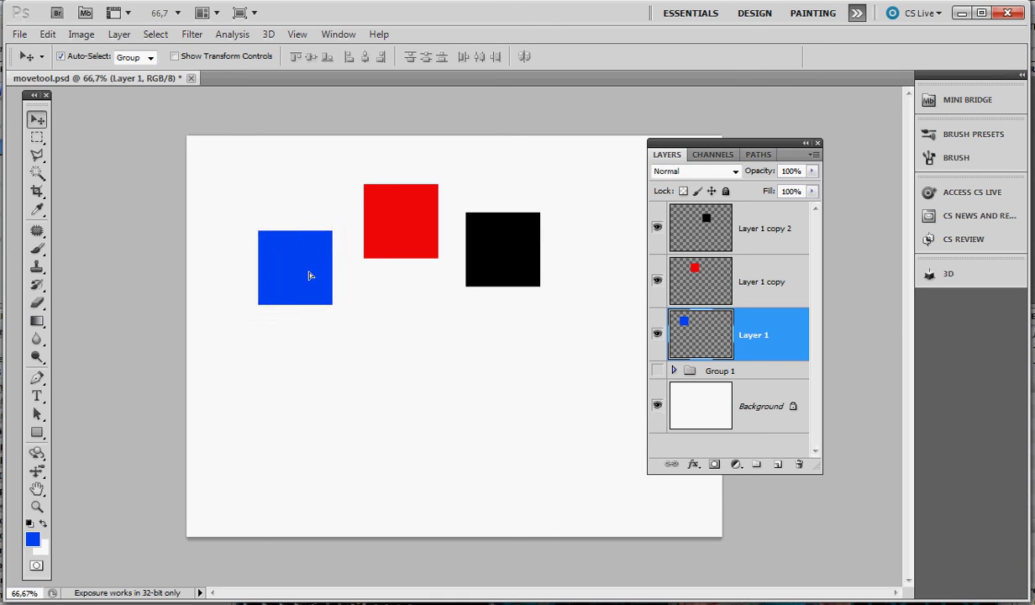
left_click_drag(409, 235, 409, 264)
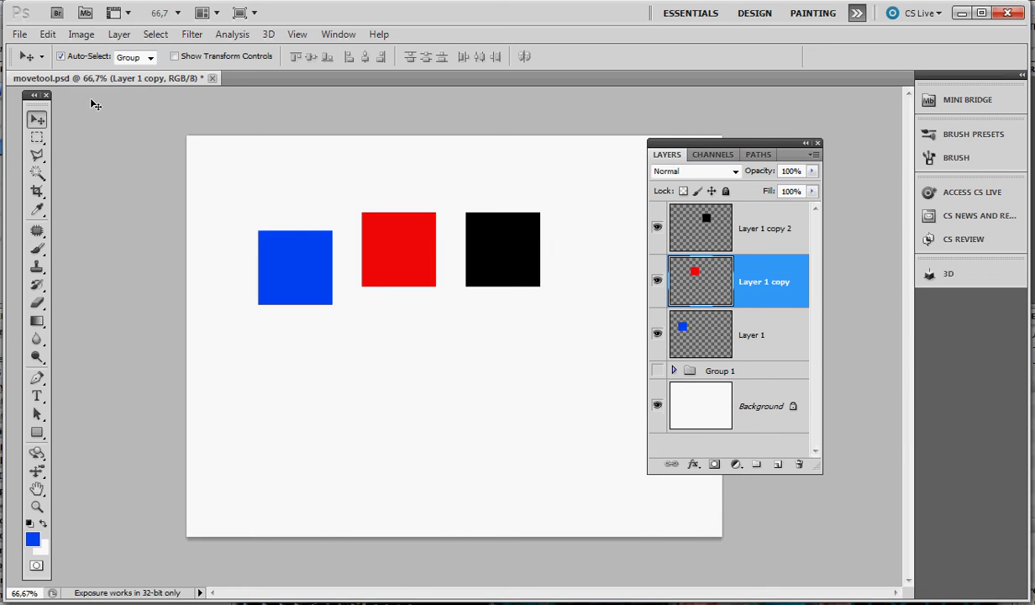
left_click(66, 60)
- Turn on Show Transform Controls and scale the black square down from its corner
left_click(176, 56)
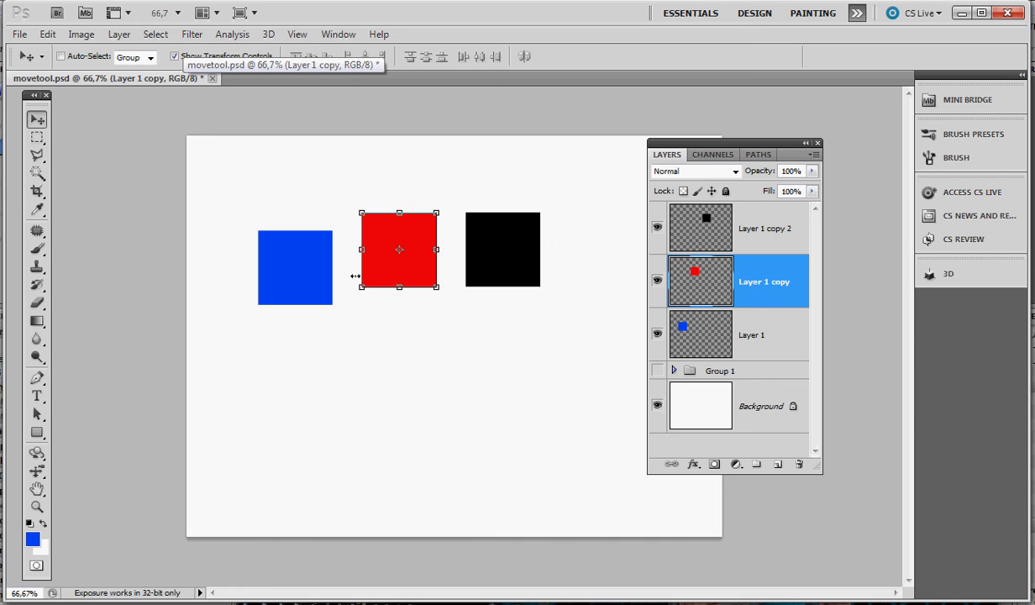
left_click(499, 252)
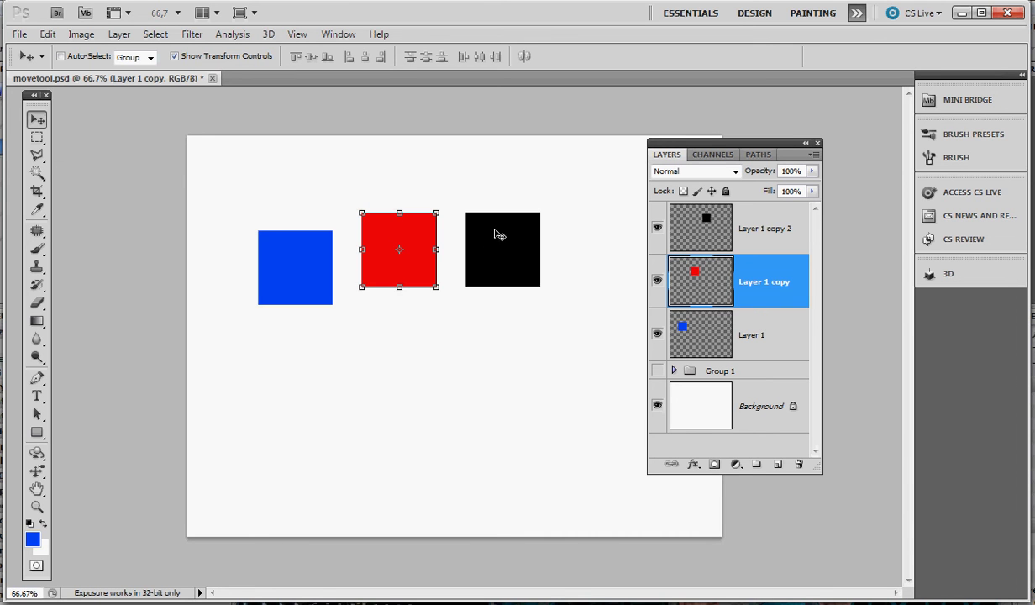
left_click(488, 235, "ctrl")
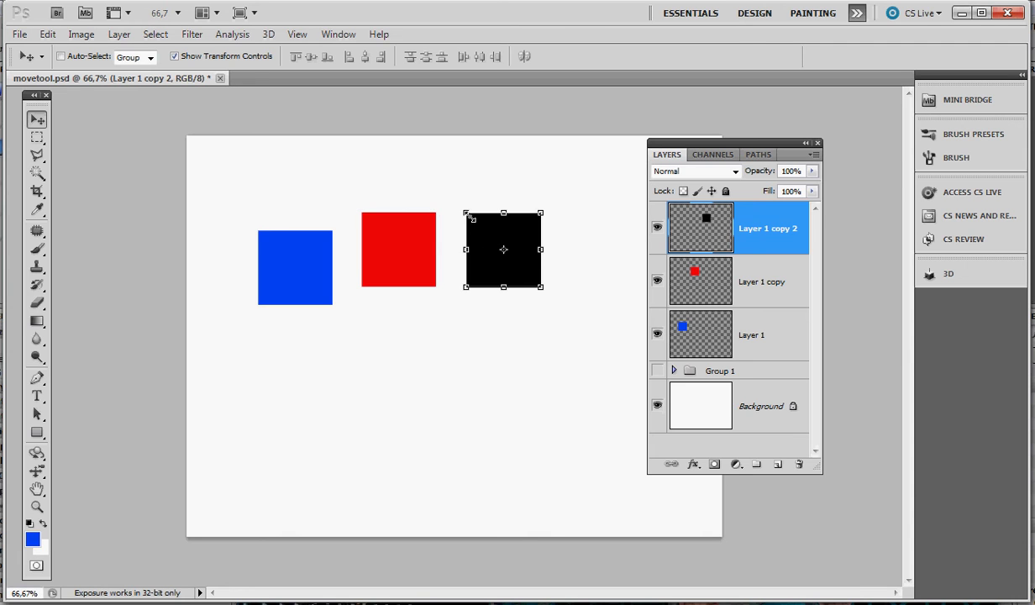
mouse_move(467, 214)
left_mouse_down()
mouse_move(489, 234)
mouse_move(461, 197)
mouse_move(546, 174)
left_mouse_up()
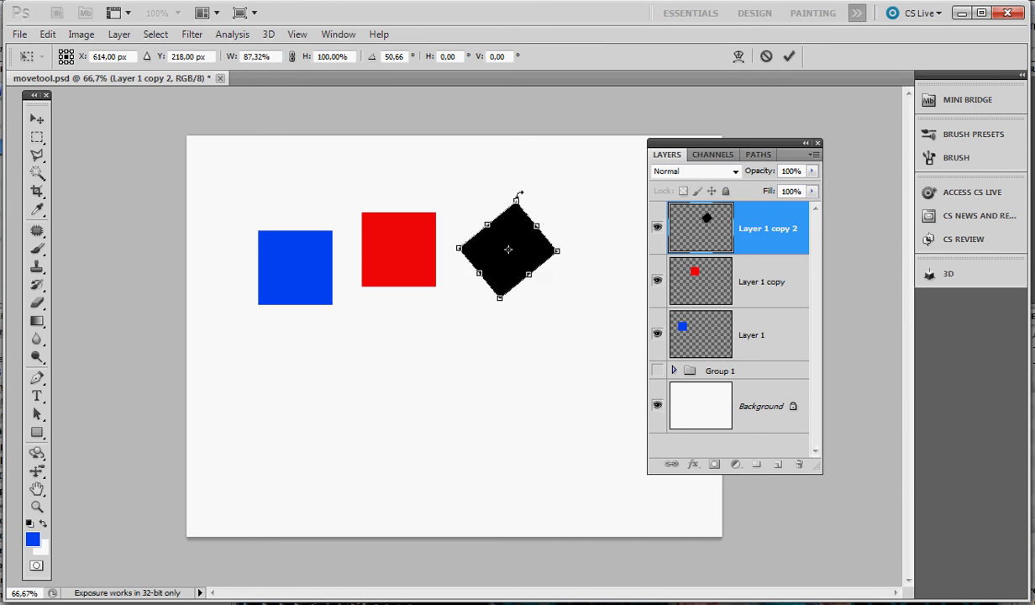
- Warp the black square by bending its grid, and commit the transform
left_click(737, 56)
mouse_move(503, 267)
left_mouse_down()
mouse_move(535, 254)
mouse_move(531, 233)
left_mouse_up()
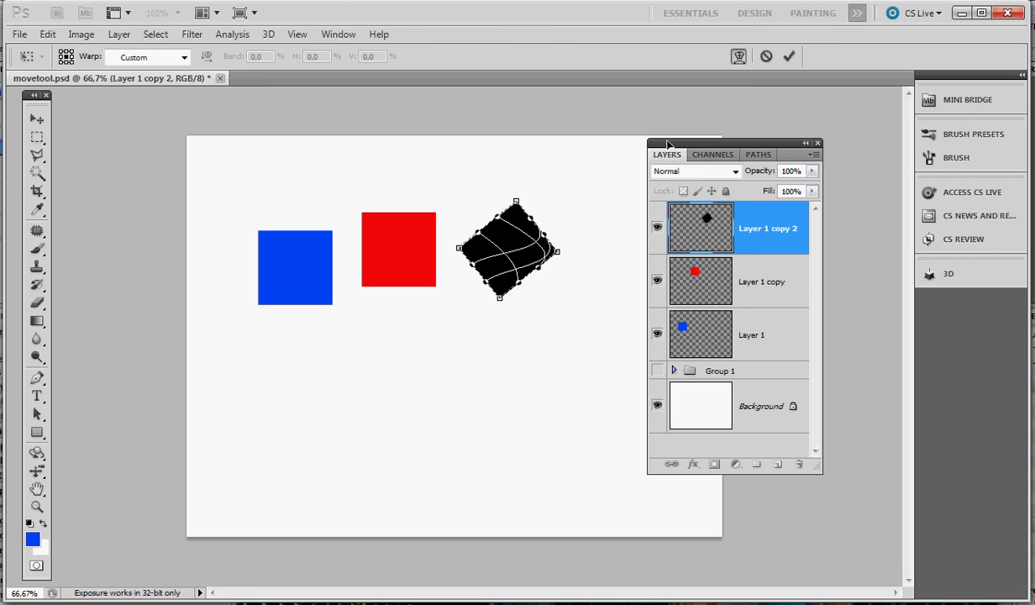
left_click(789, 57)
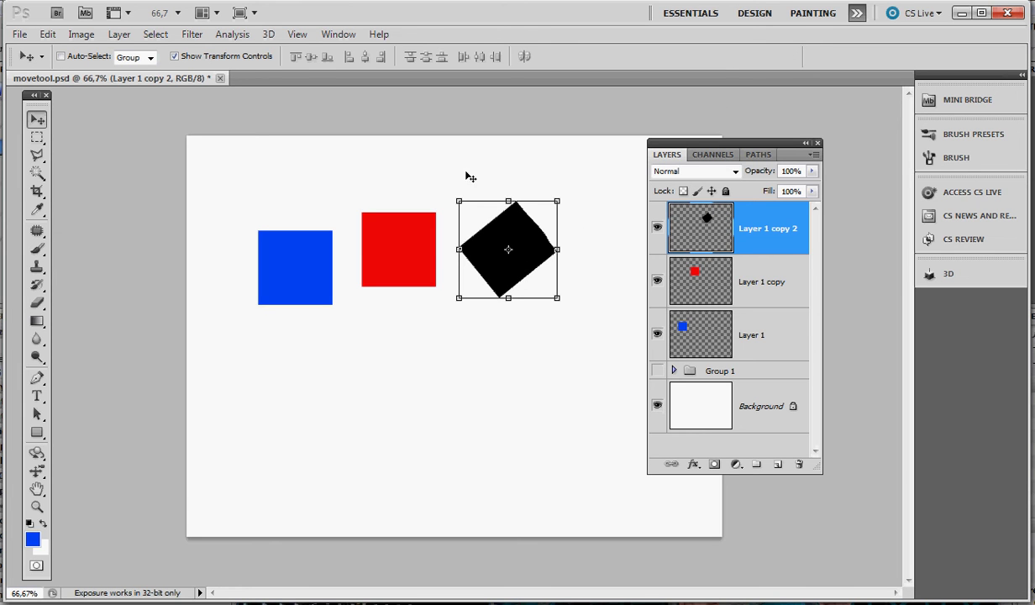
- Set Auto-Select to Layer and make Group 1 the only visible content
left_click(150, 58)
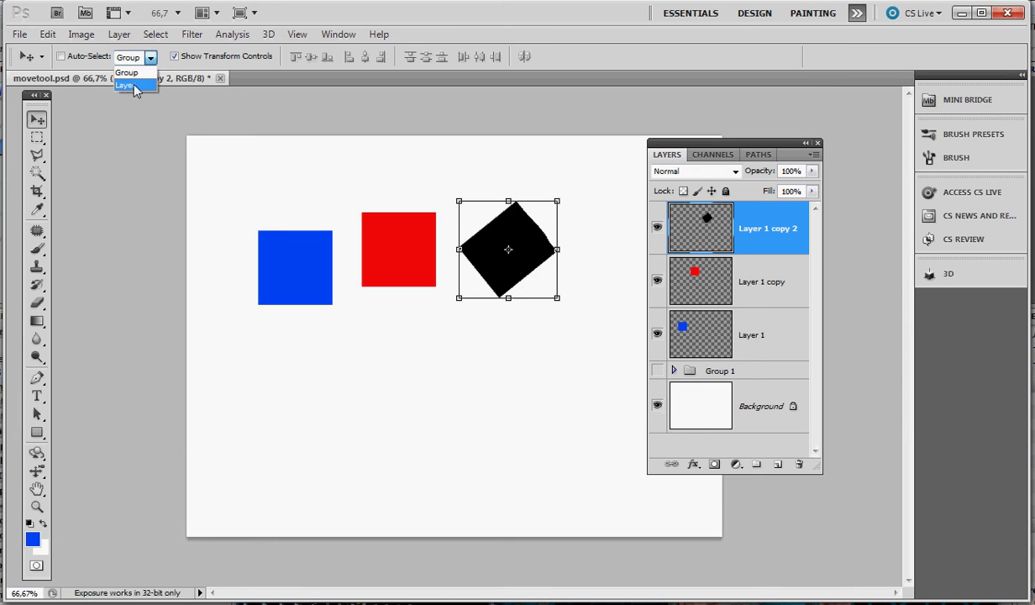
left_click(133, 85)
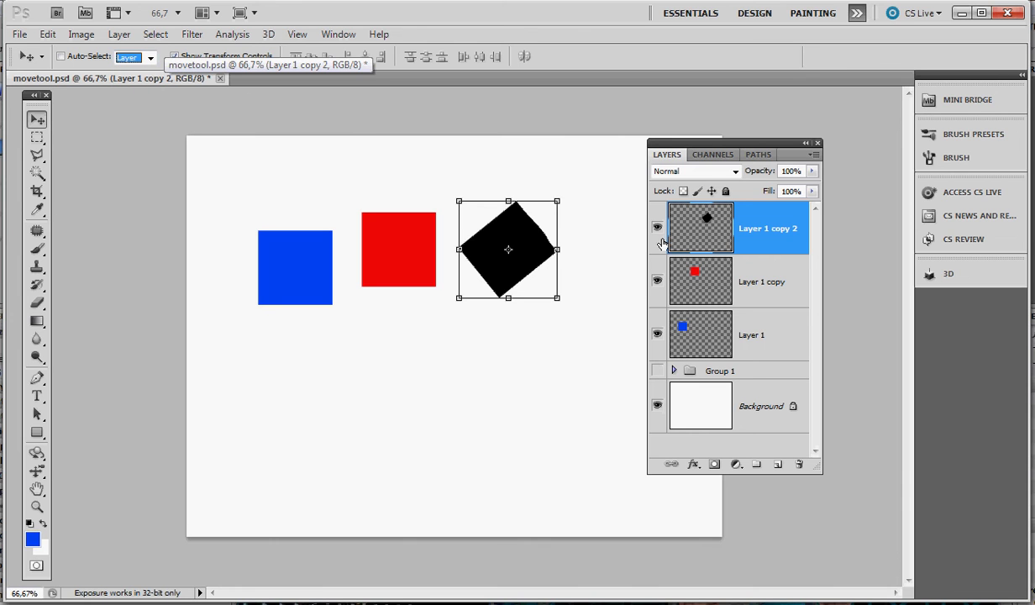
left_click(657, 370)
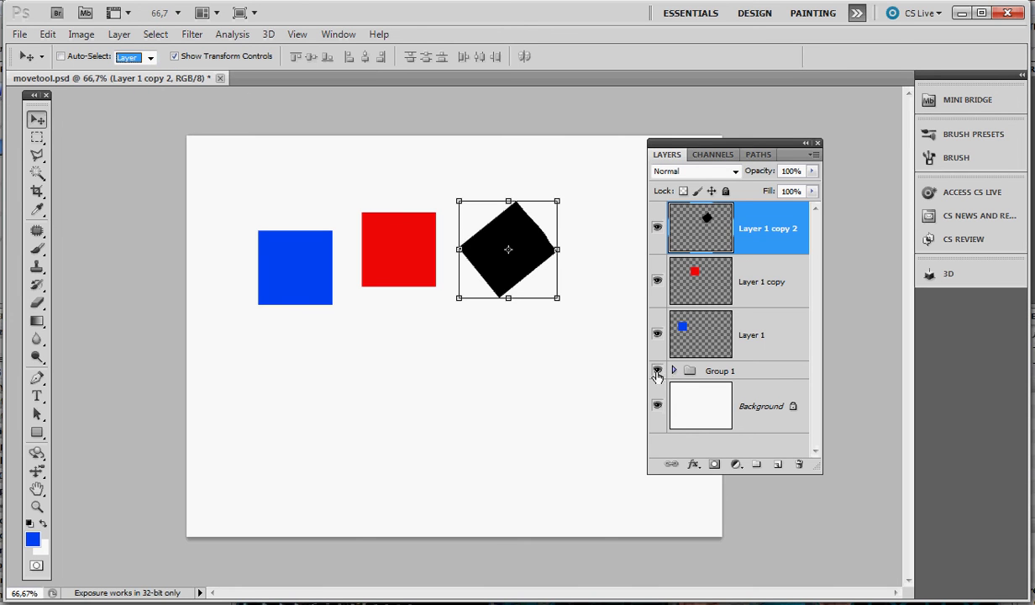
left_click(673, 371)
left_click_drag(657, 335, 657, 229)
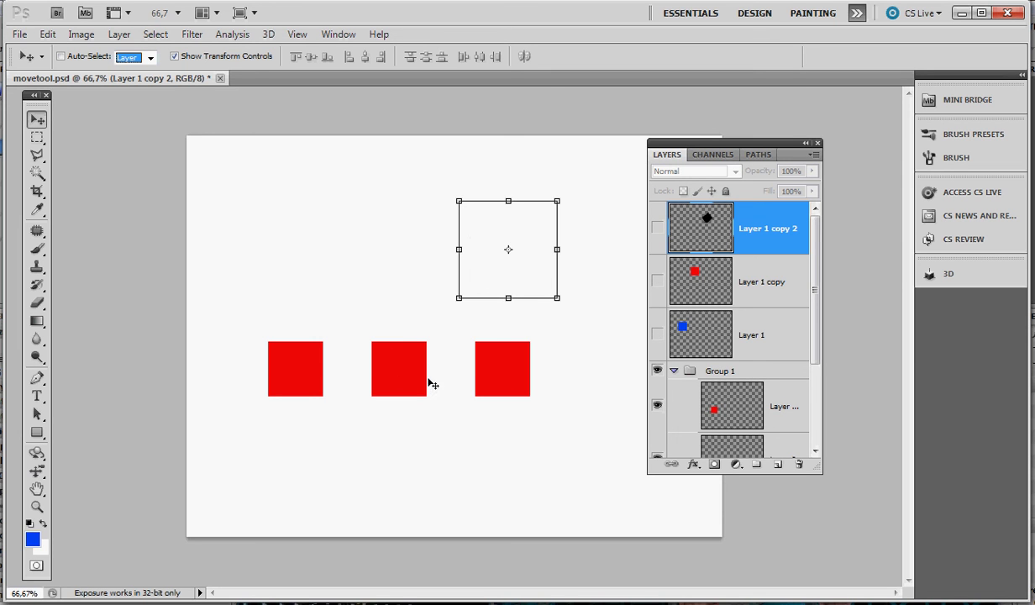
- Turn off Show Transform Controls, set Auto-Select to Group, and select Group 1
left_click(174, 56)
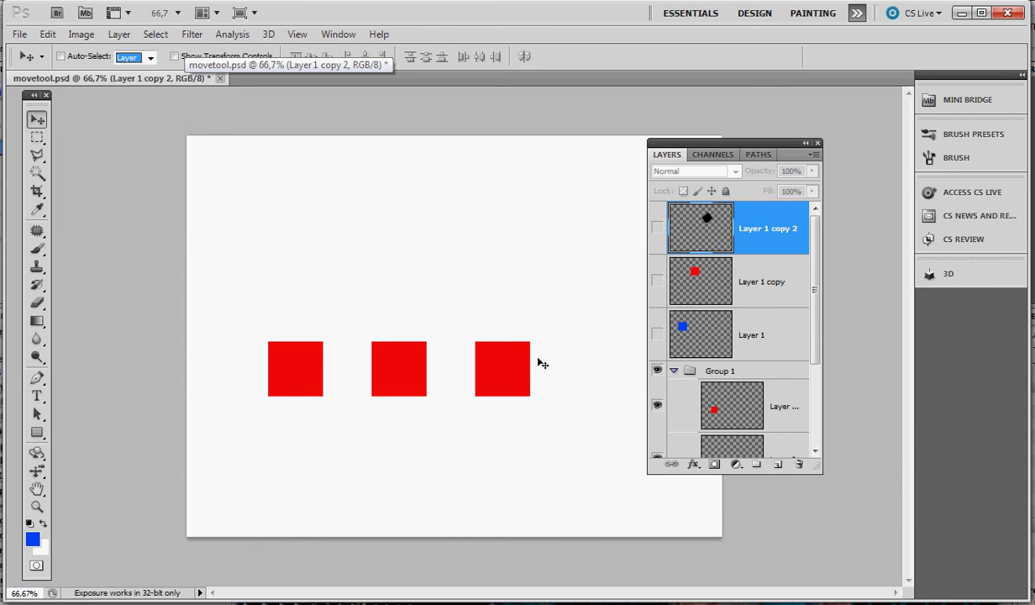
left_click(152, 62)
left_click(133, 75)
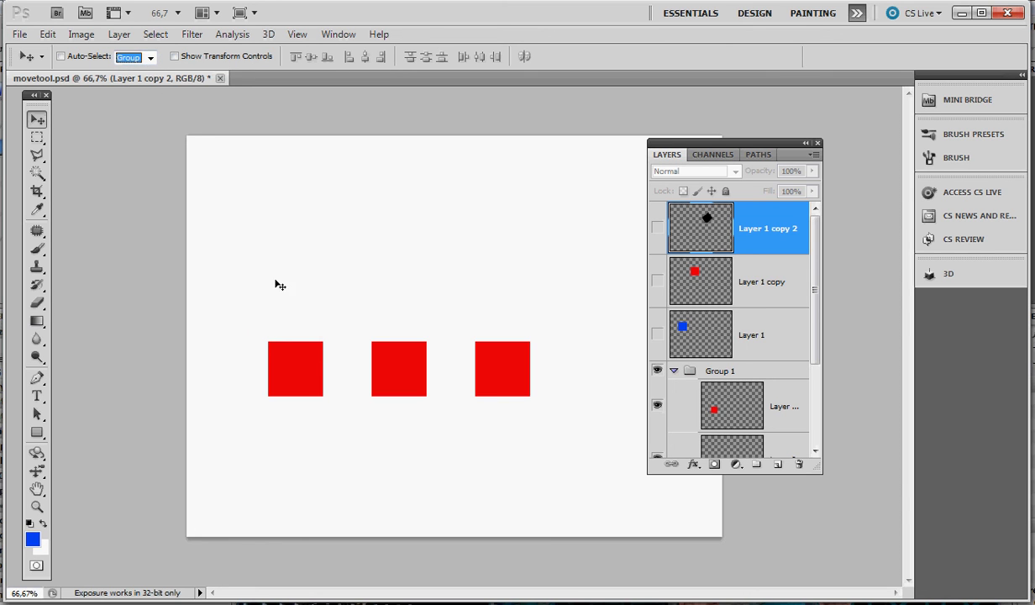
left_click(404, 373, "ctrl")
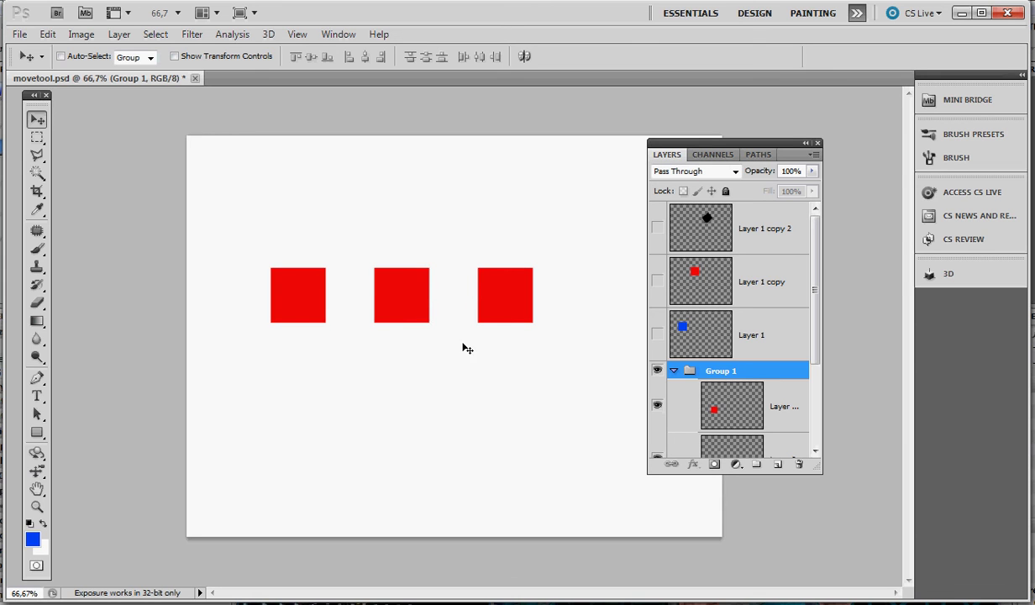
- Move Group 1's three red squares left together, then set Auto-Select to Layer
key("ctrl+z")
left_click_drag(453, 347, 412, 347)
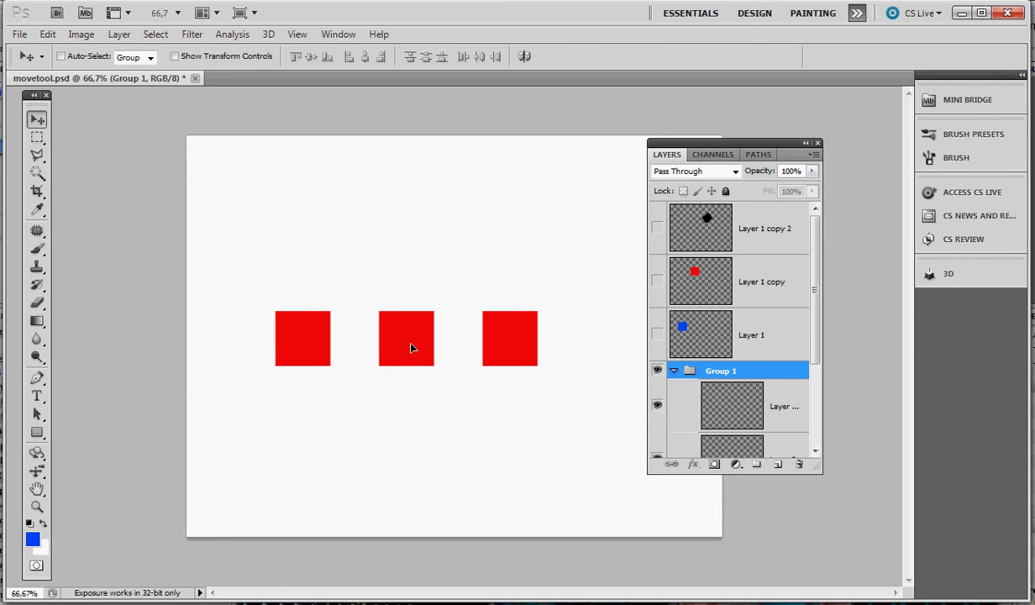
left_click(148, 57)
left_click(127, 81)
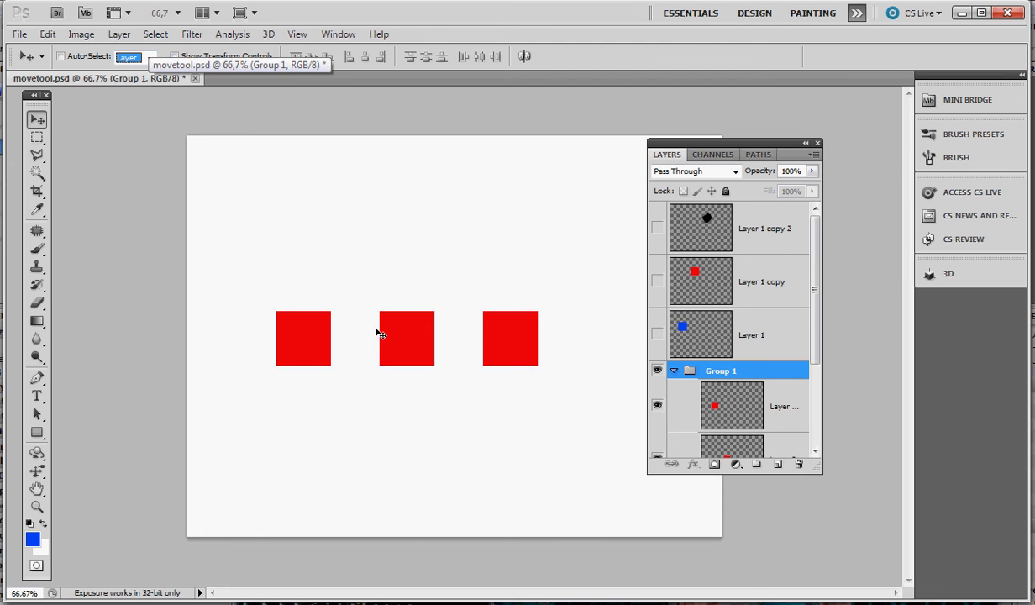
- Drag the left red square lower and the right red square down-left
left_click(307, 336, "ctrl")
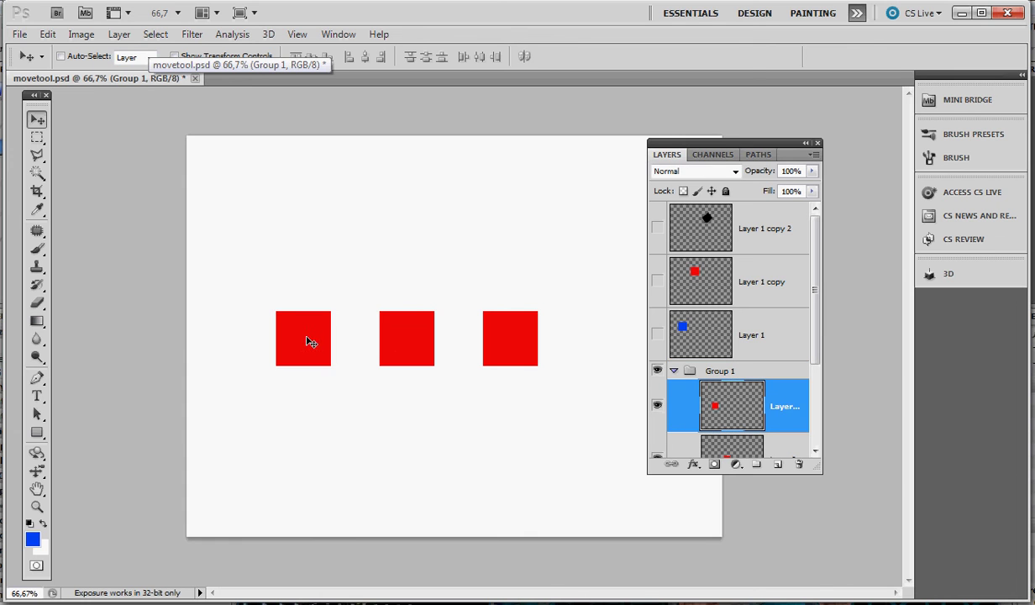
left_click_drag(307, 341, 320, 383)
left_click(510, 350, "ctrl")
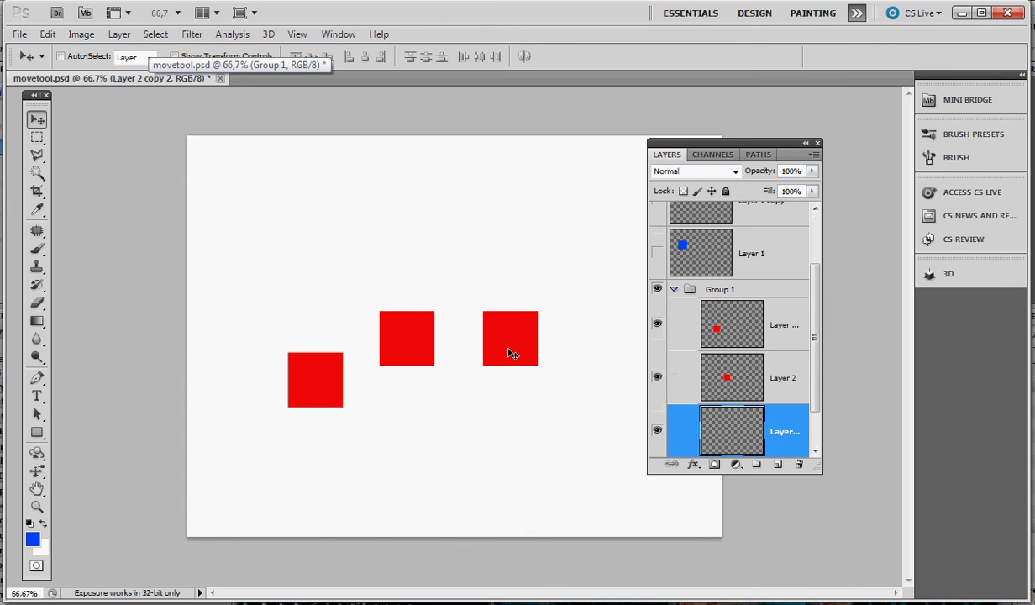
left_click_drag(491, 334, 479, 362)
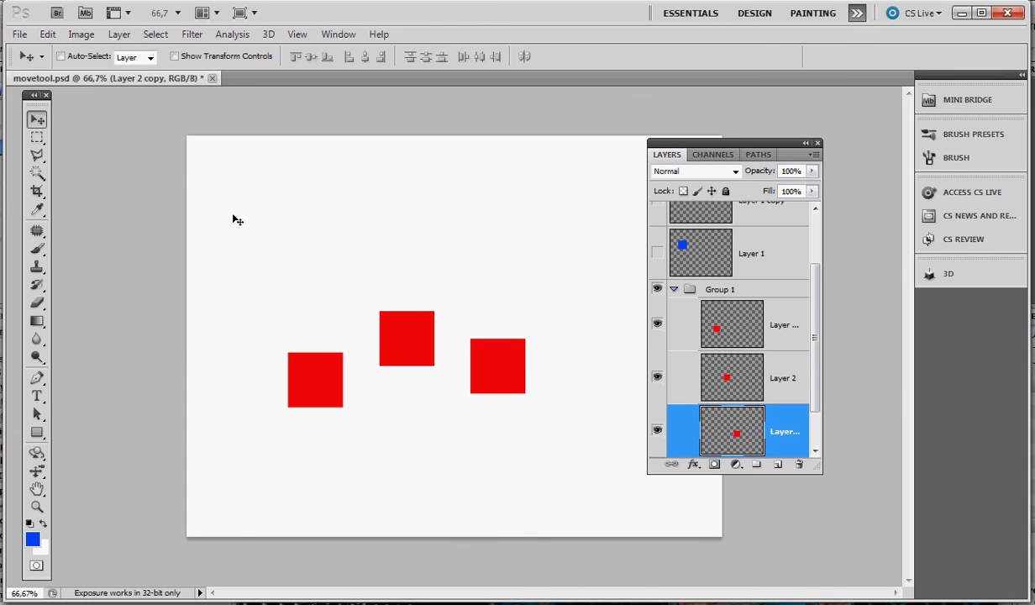
- Enable Auto-Select, move the left square up and the right square into line
left_click(61, 57)
left_click(299, 359)
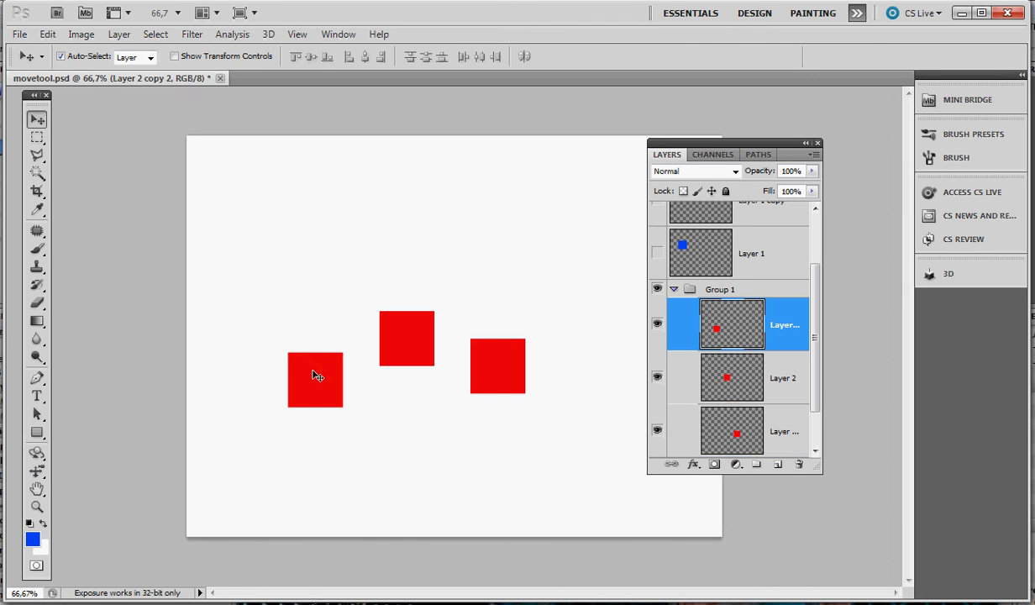
left_click_drag(316, 375, 343, 334)
left_click(492, 385)
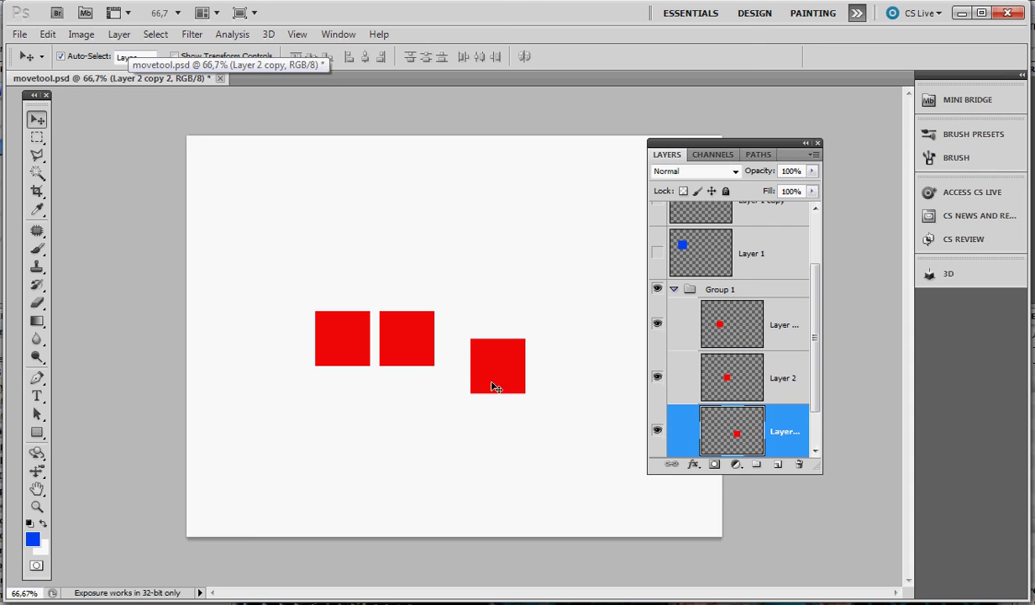
left_click_drag(497, 380, 476, 352)
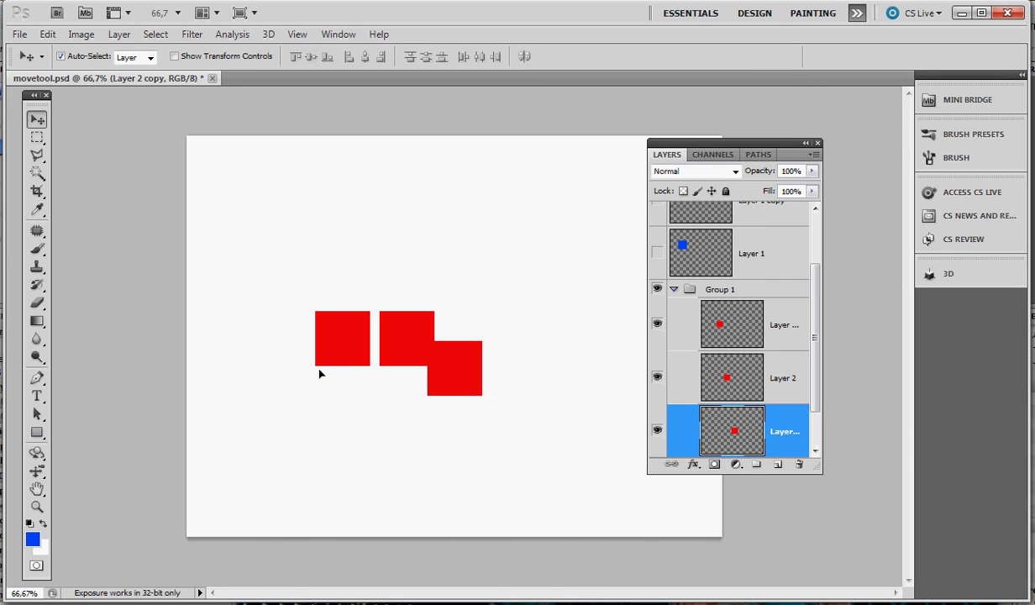
- Scatter the right square lower-right and the left square lower-left, then select all three layers
left_click_drag(323, 367, 555, 418)
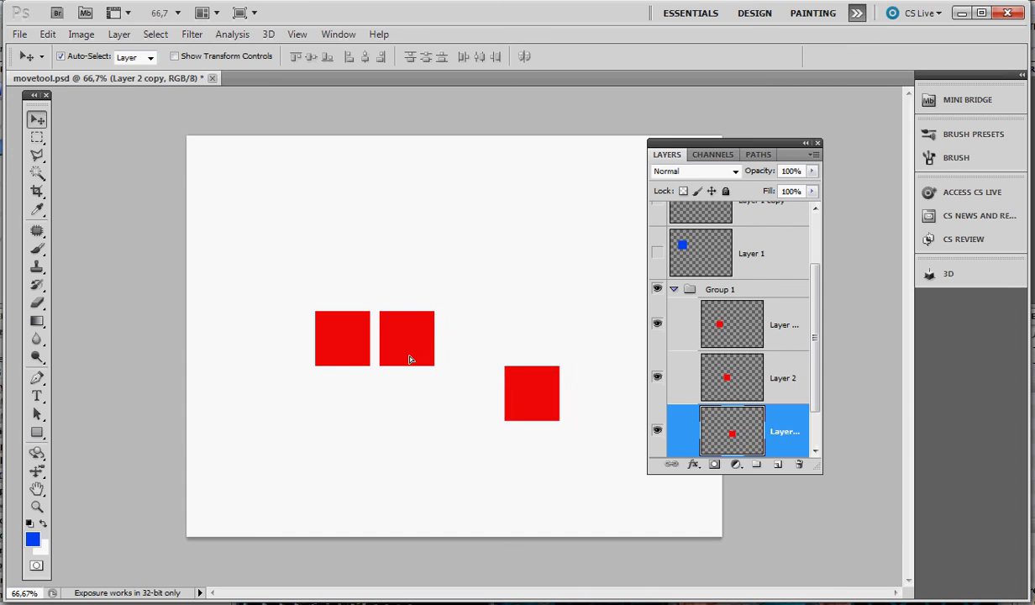
left_click(329, 353)
left_click_drag(324, 328, 297, 371)
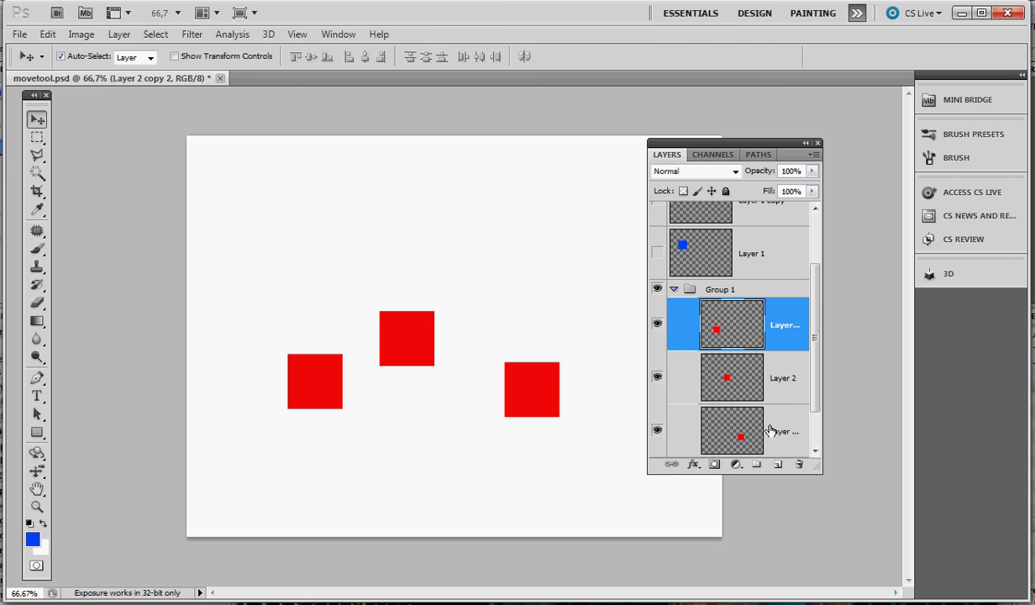
left_click(742, 419, "shift")
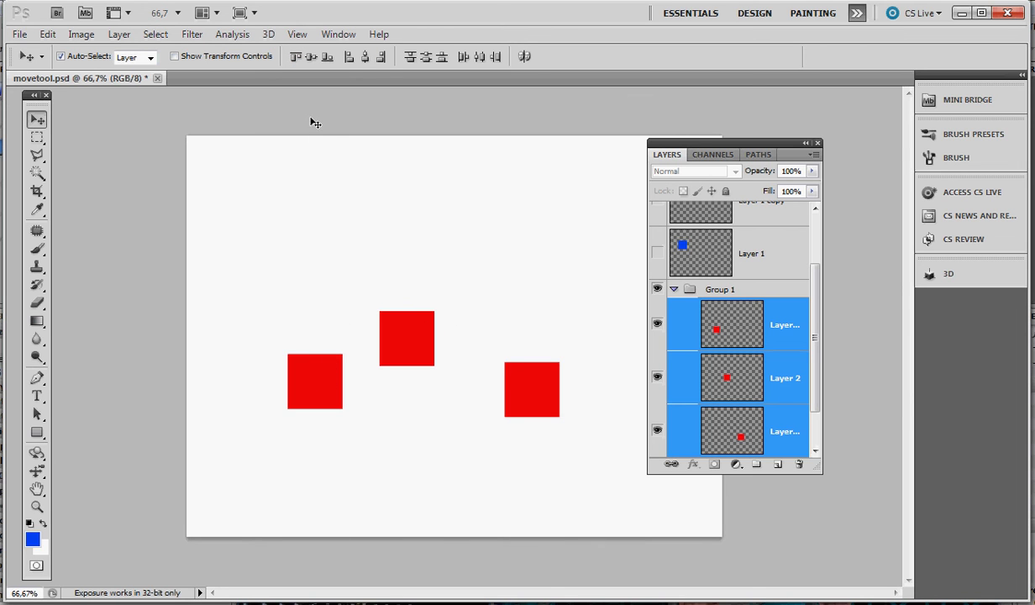
- Align the three red squares' top edges and distribute their horizontal centers evenly
mouse_move(293, 247)
left_mouse_down()
mouse_move(295, 347)
mouse_move(299, 323)
left_mouse_up()
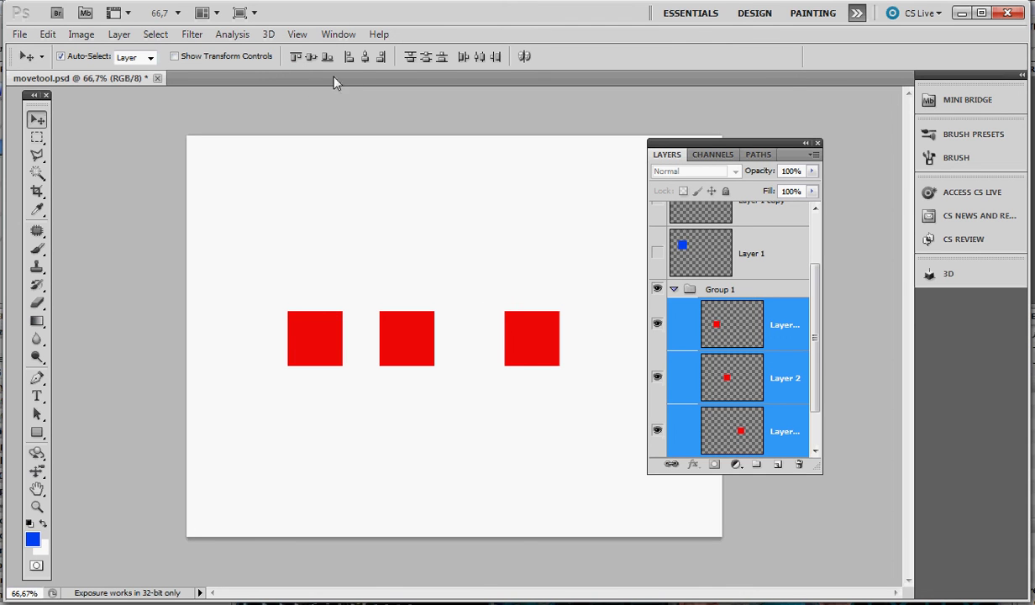
left_click(479, 57)
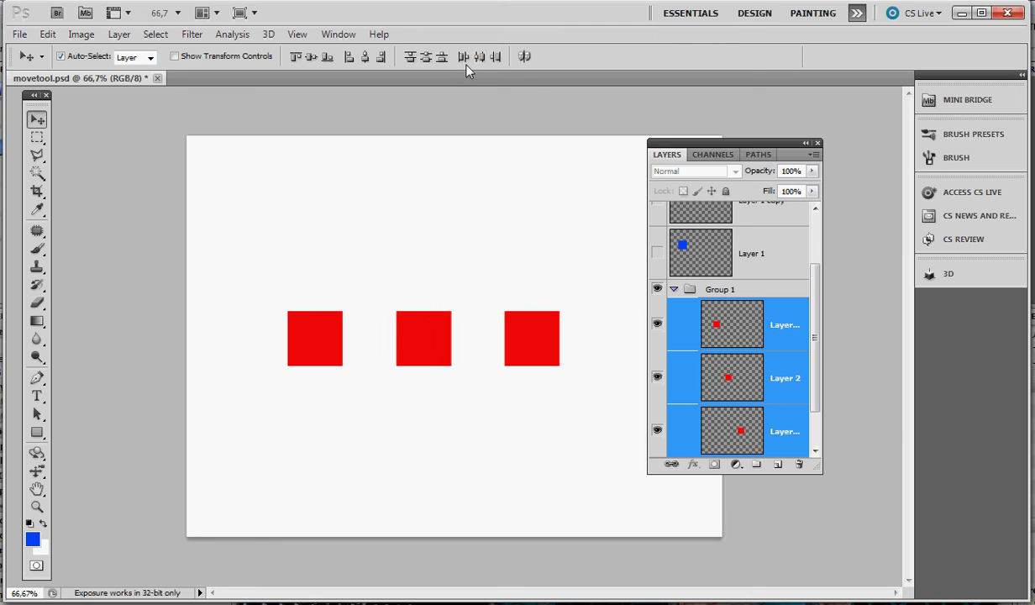